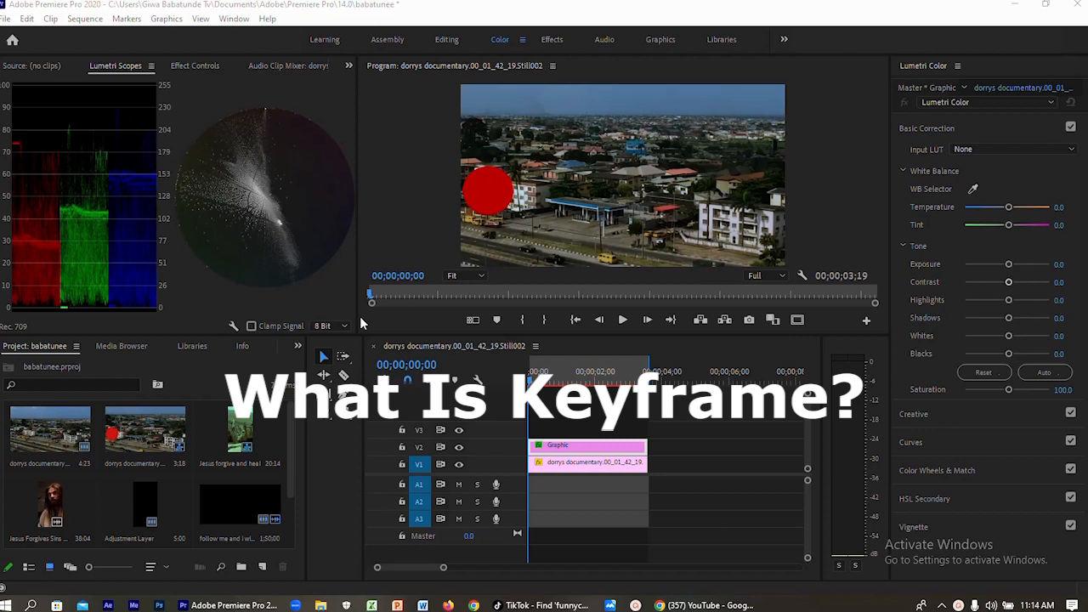
# Step: Try moving the red circle across the frame to its right edge and back to the left edge
pyautogui.click(492, 204)
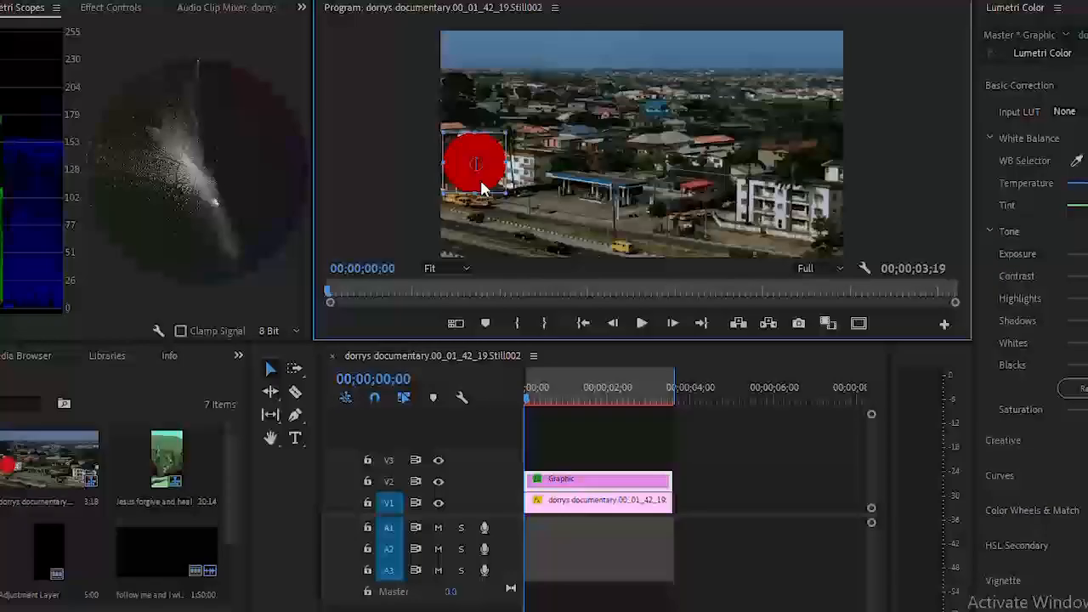
pyautogui.moveTo(494, 207)
pyautogui.mouseDown()
pyautogui.moveTo(538, 197)
pyautogui.moveTo(511, 200)
pyautogui.mouseUp()
pyautogui.moveTo(498, 164); pyautogui.dragTo(845, 174)
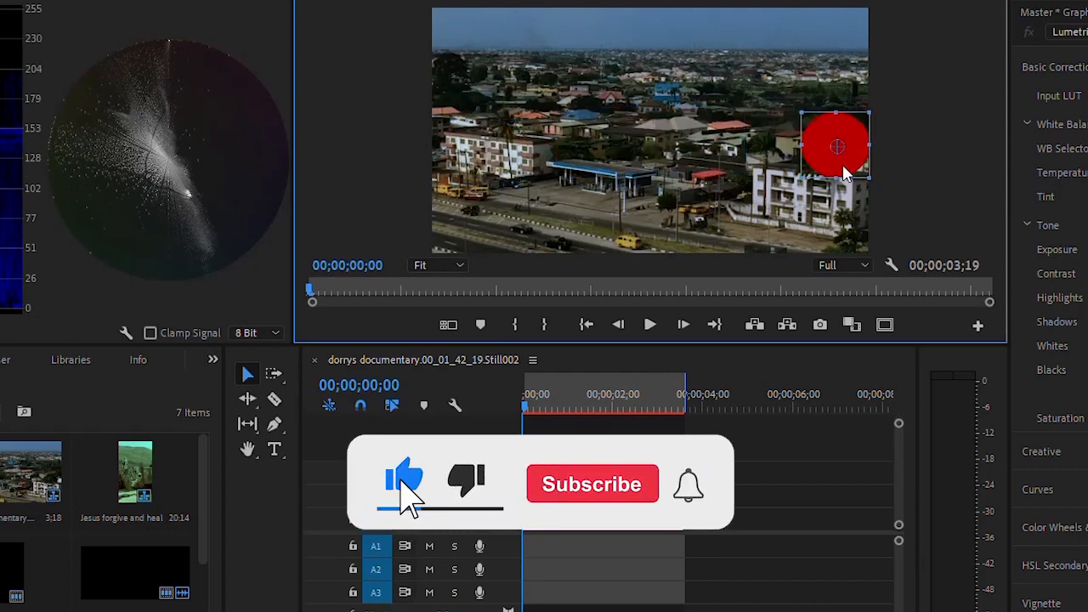
pyautogui.moveTo(844, 174); pyautogui.dragTo(474, 177)
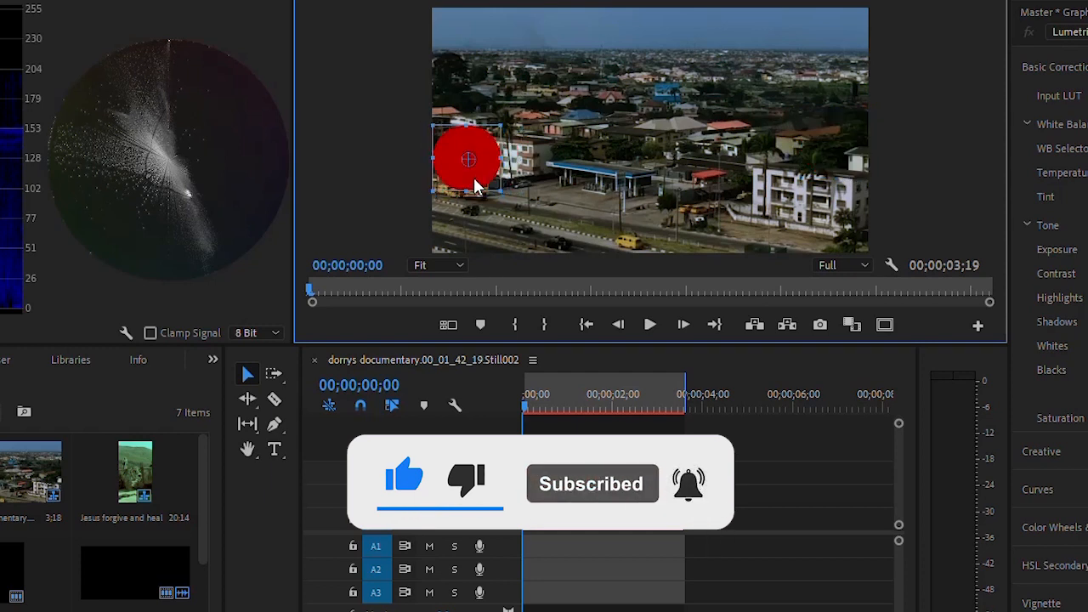
pyautogui.click(590, 188)
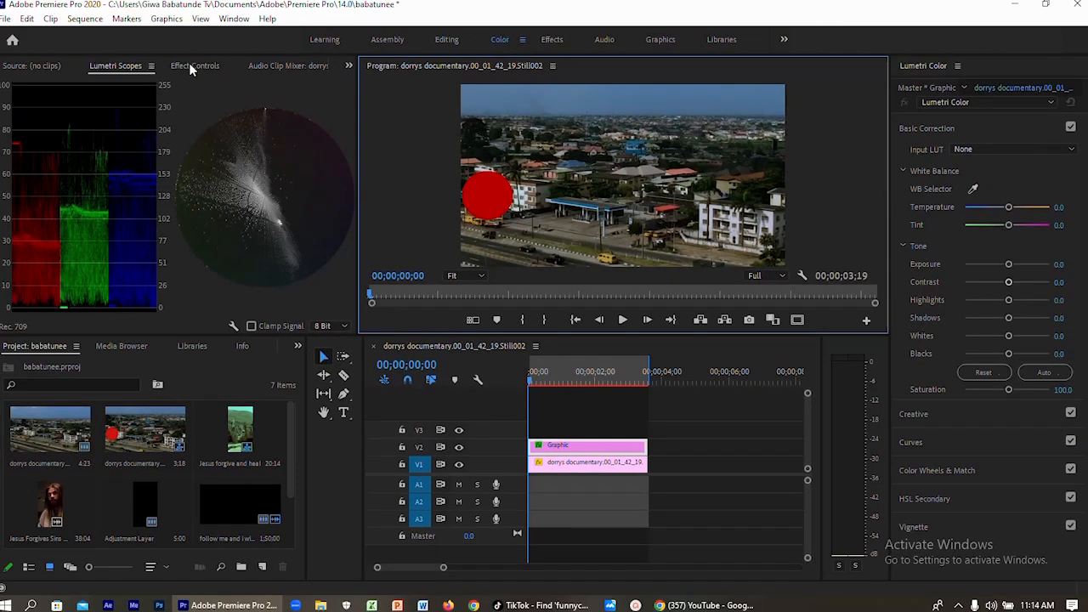
# Step: Show the graphic's effect controls and turn on keyframing for the Vector Motion Position at 00;00;00;00
pyautogui.click(156, 42)
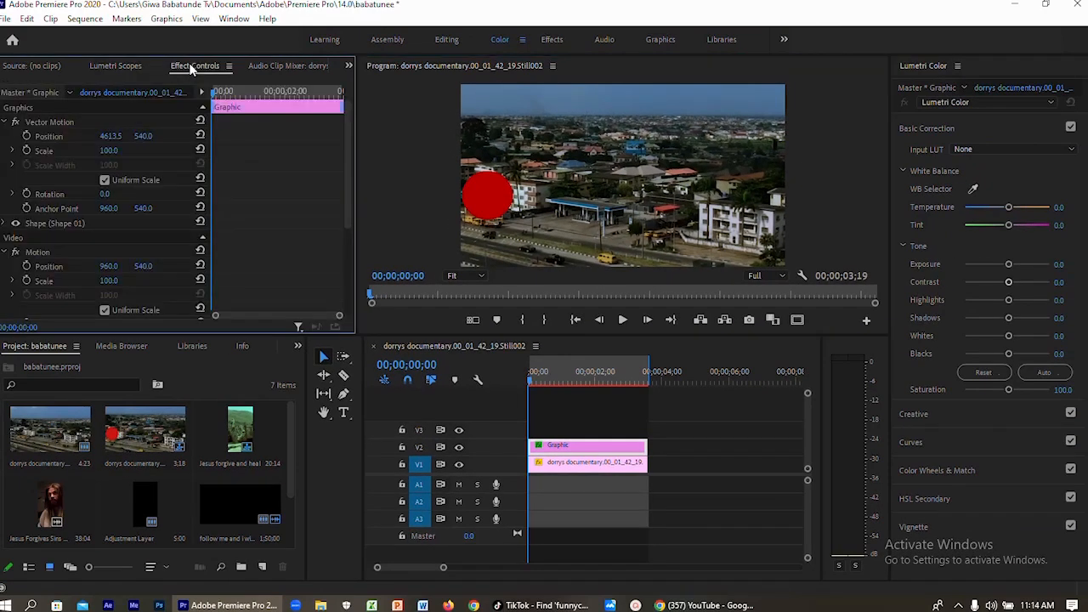
pyautogui.click(237, 19)
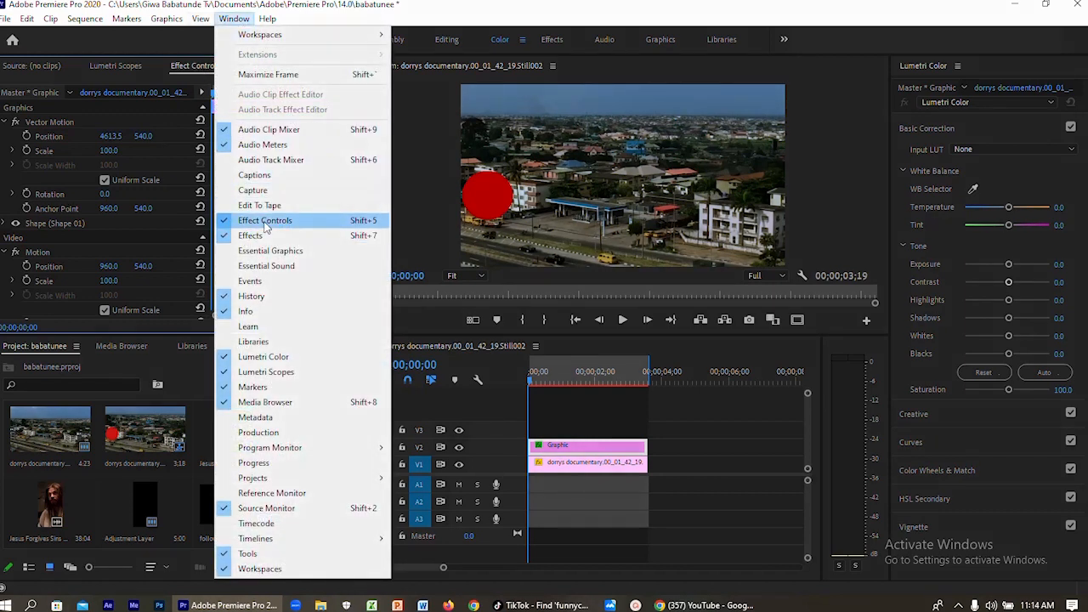
pyautogui.click(114, 119)
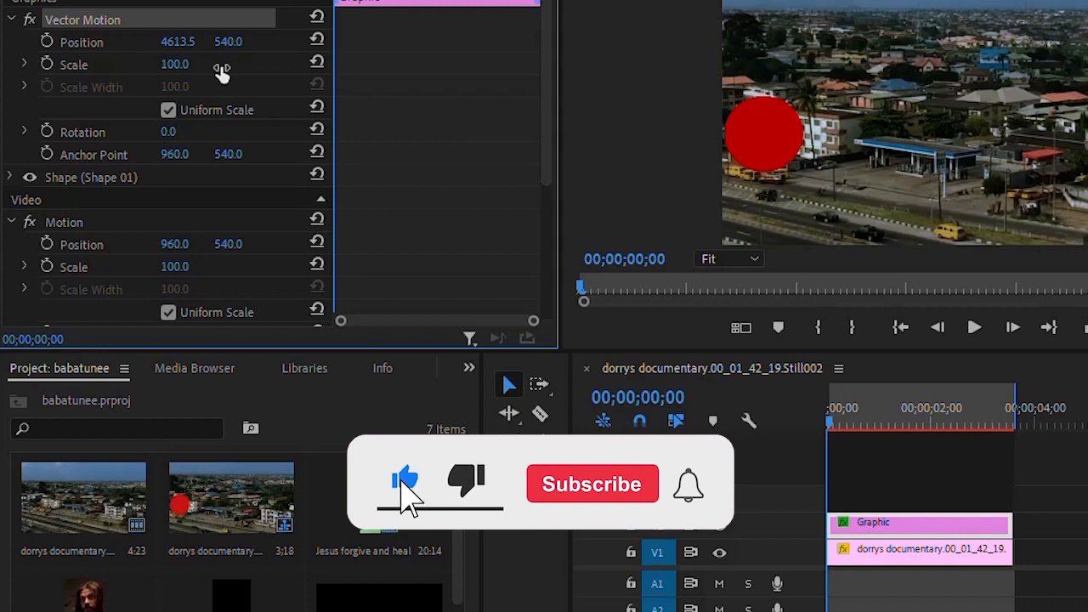
pyautogui.click(47, 43)
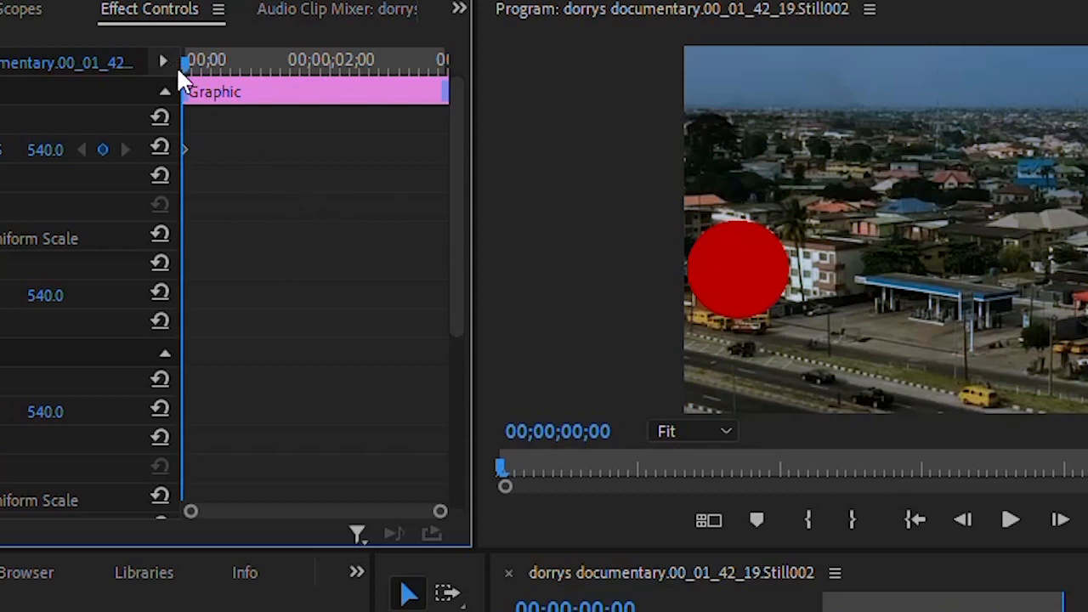
# Step: At 00;00;00;10, set the Vector Motion horizontal position to 6231.5 to keyframe the circle out past the right edge
pyautogui.moveTo(183, 58); pyautogui.dragTo(211, 68)
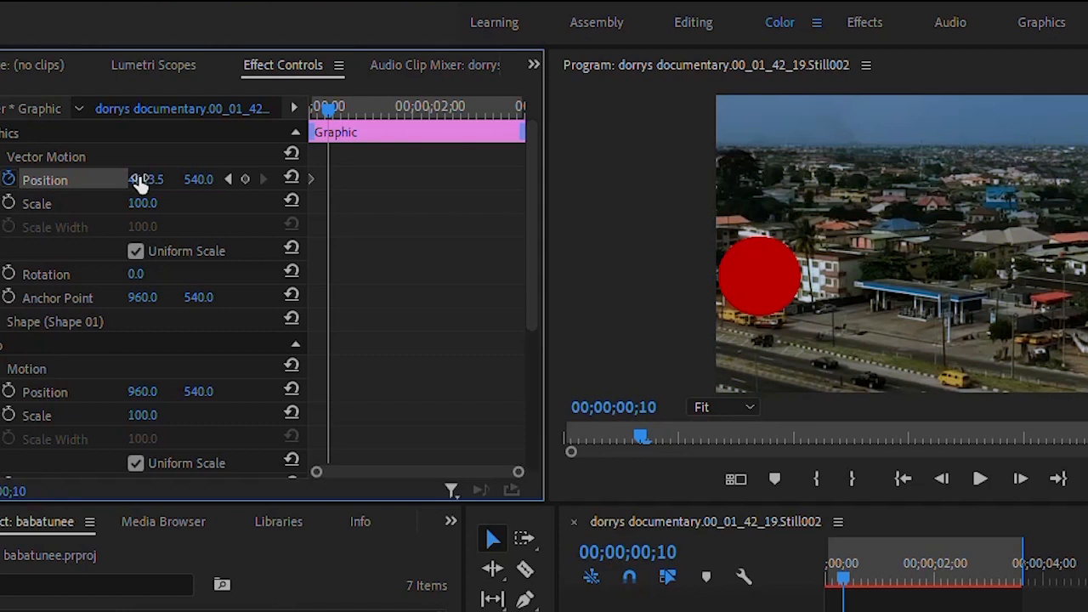
pyautogui.moveTo(140, 183); pyautogui.dragTo(726, 220)
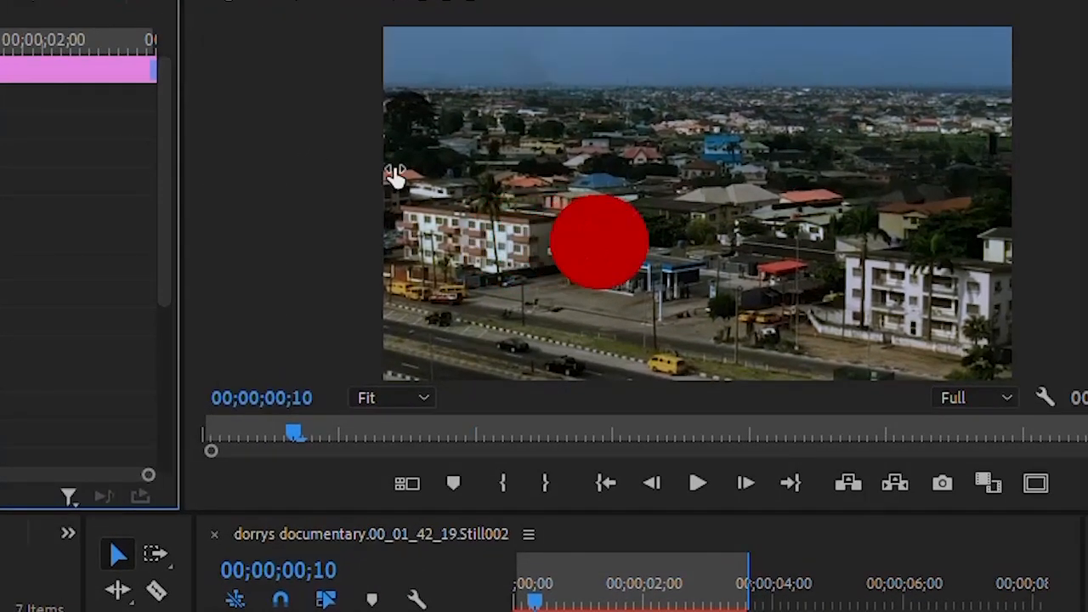
pyautogui.moveTo(394, 174); pyautogui.dragTo(1087, 224)
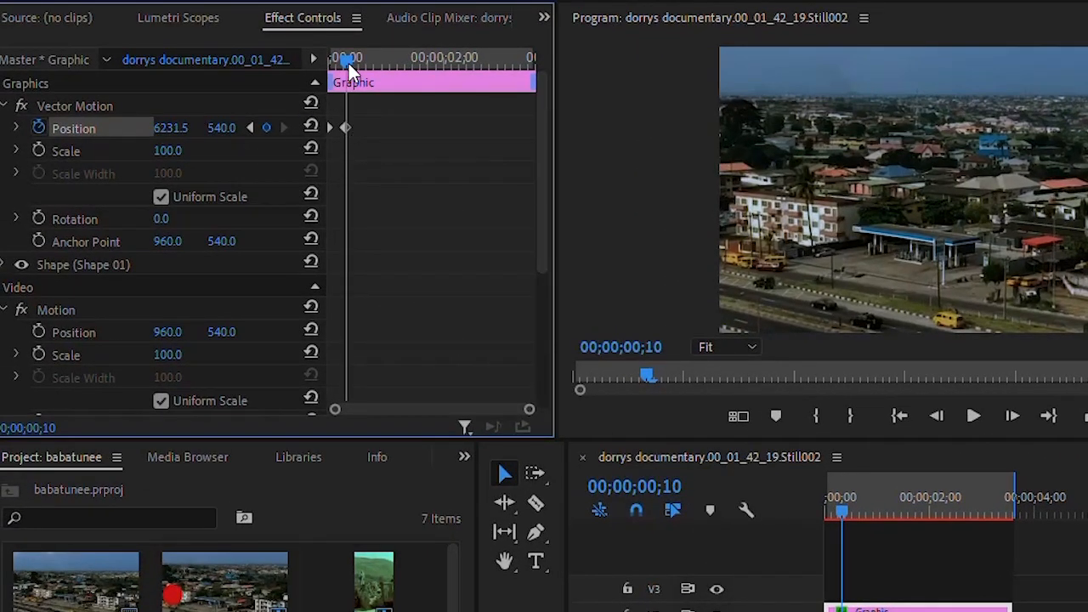
# Step: Keyframe the circle back to the frame's left side at 00;00;00;16, and shift that third Position keyframe slightly later
pyautogui.moveTo(348, 61); pyautogui.dragTo(360, 63)
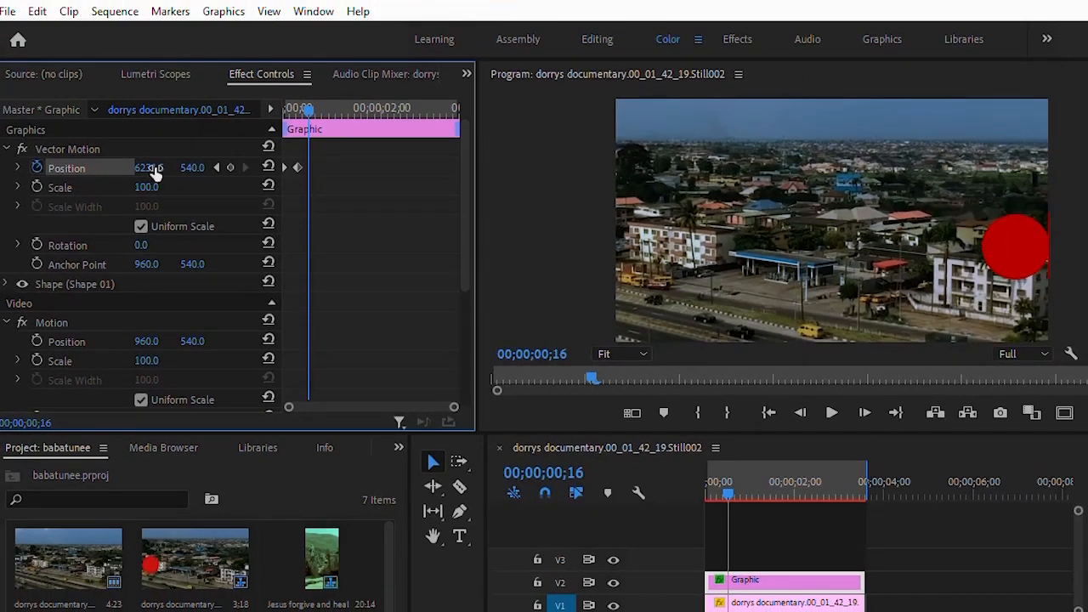
pyautogui.moveTo(154, 170); pyautogui.dragTo(129, 178)
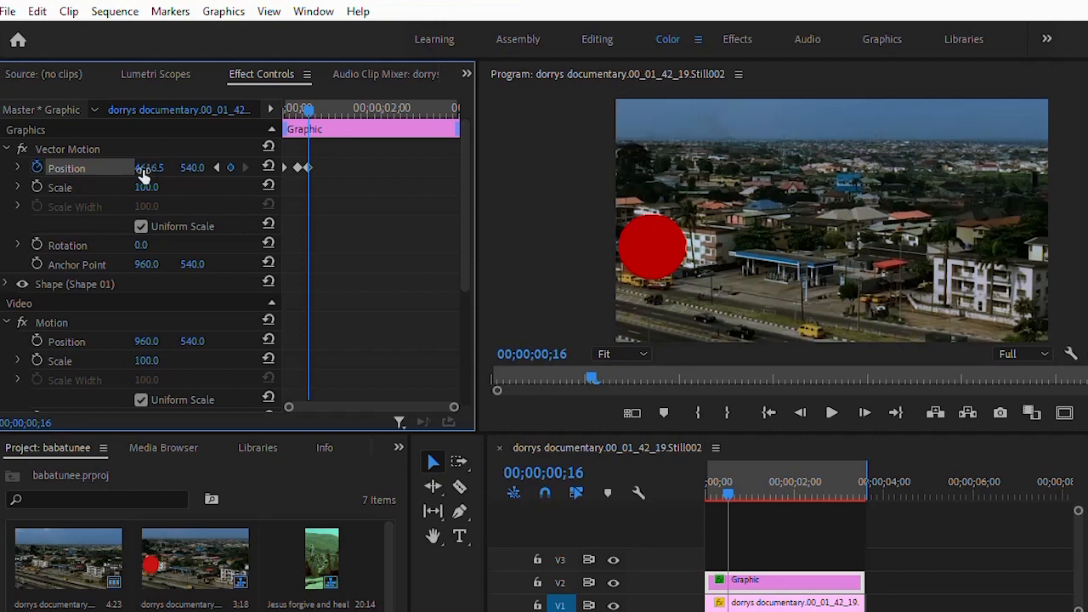
pyautogui.click(322, 111)
pyautogui.moveTo(331, 124); pyautogui.dragTo(315, 170)
# Step: Play and scrub the sequence from its start to review the circle's back-and-forth motion, and return to the start
pyautogui.moveTo(323, 114); pyautogui.dragTo(217, 114)
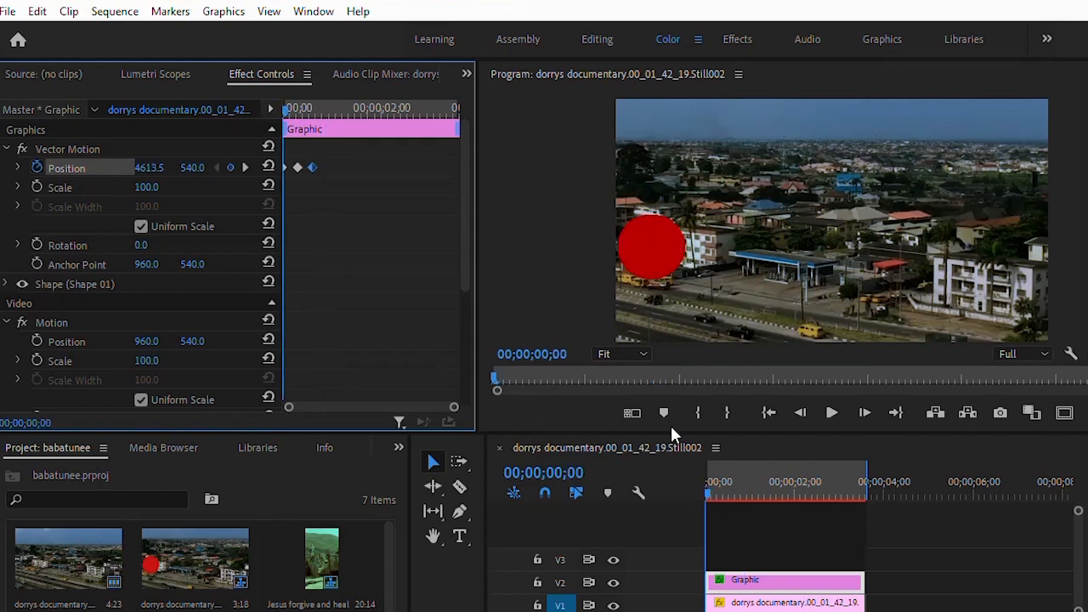
pyautogui.click(832, 416)
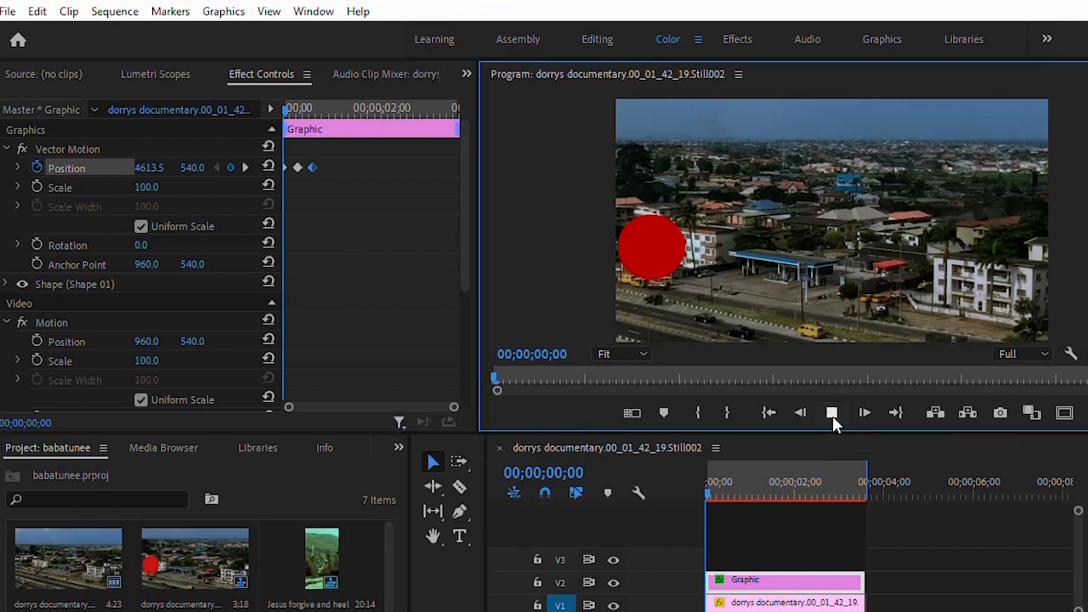
pyautogui.click(833, 416)
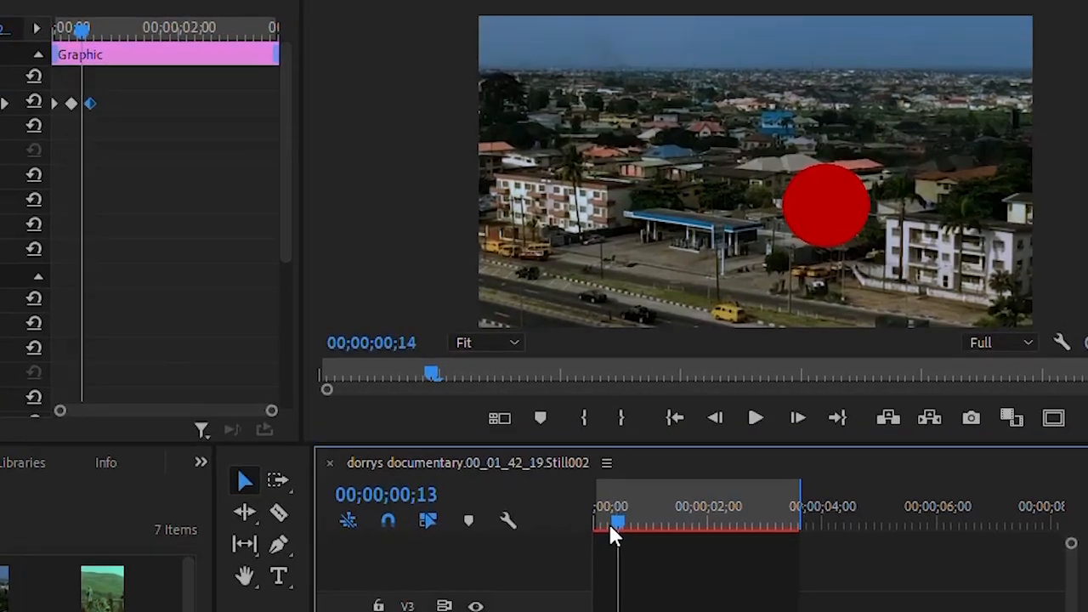
pyautogui.click(701, 500)
pyautogui.moveTo(518, 544); pyautogui.dragTo(486, 586)
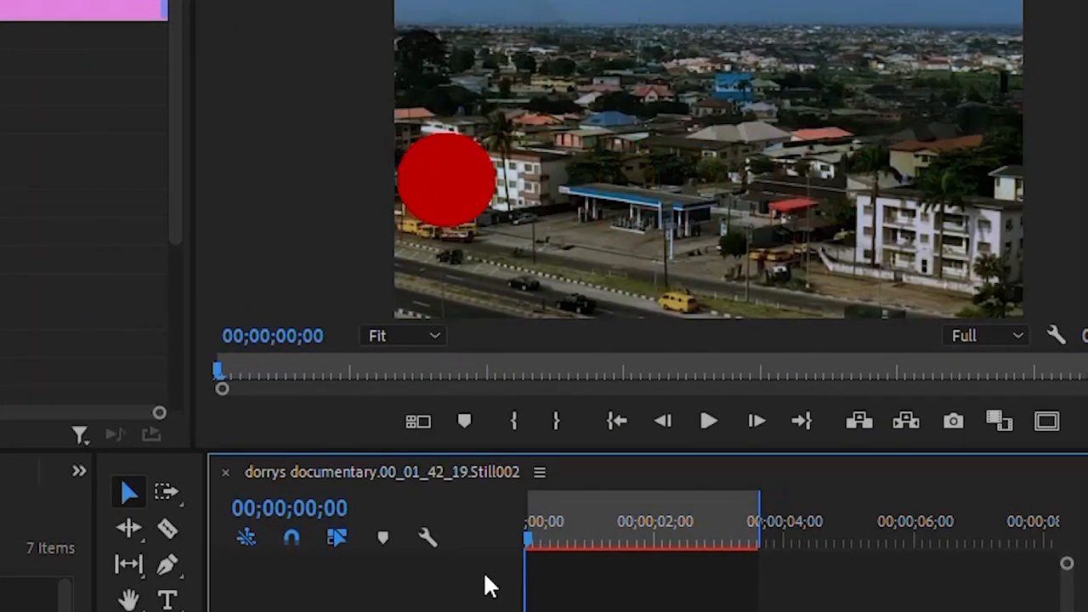
pyautogui.click(703, 428)
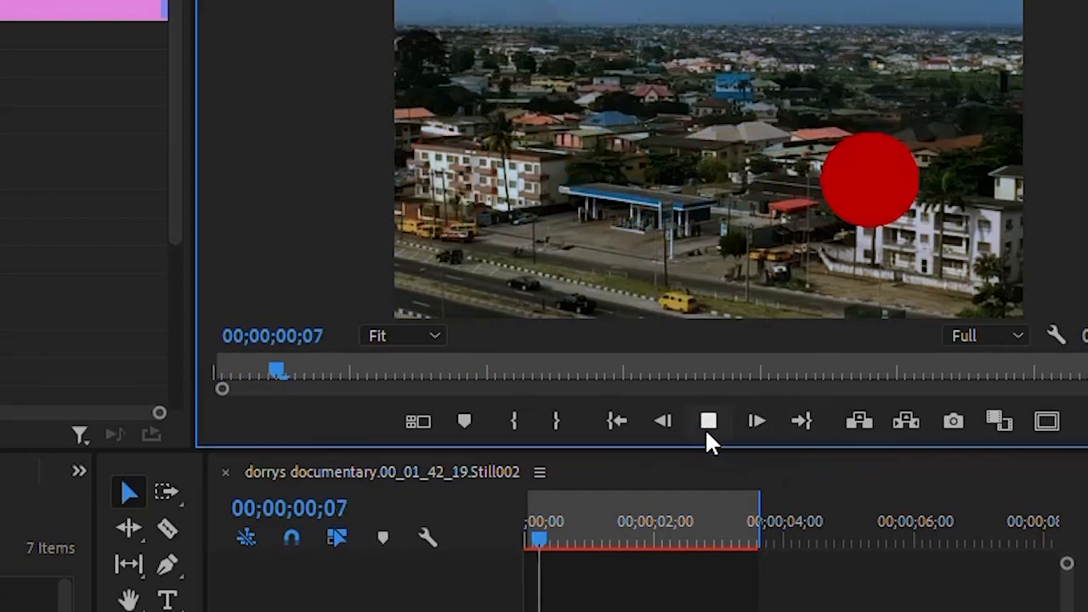
pyautogui.click(707, 434)
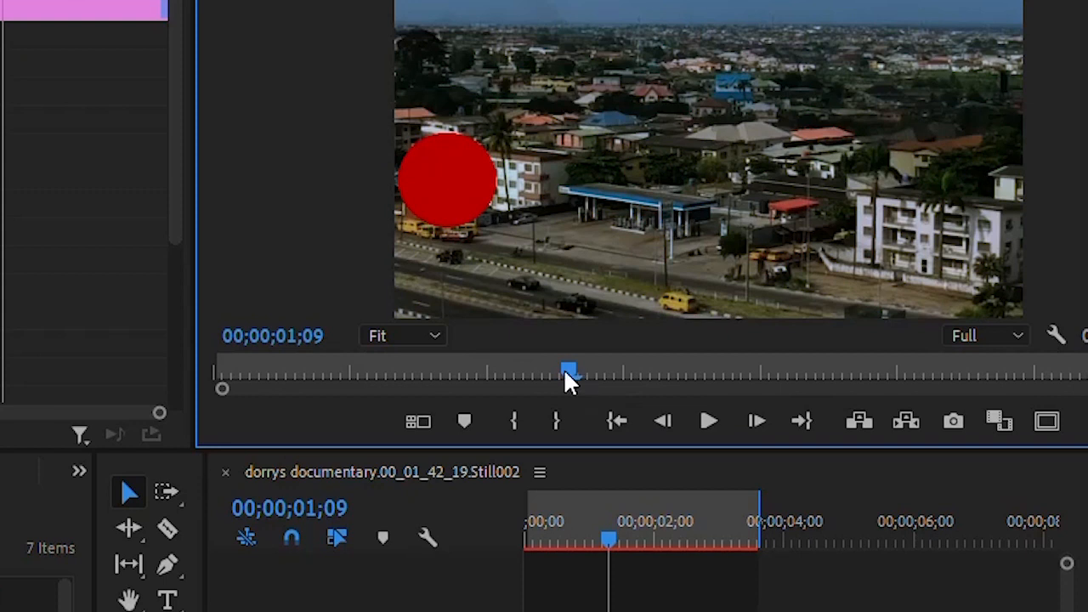
pyautogui.moveTo(568, 380); pyautogui.dragTo(141, 457)
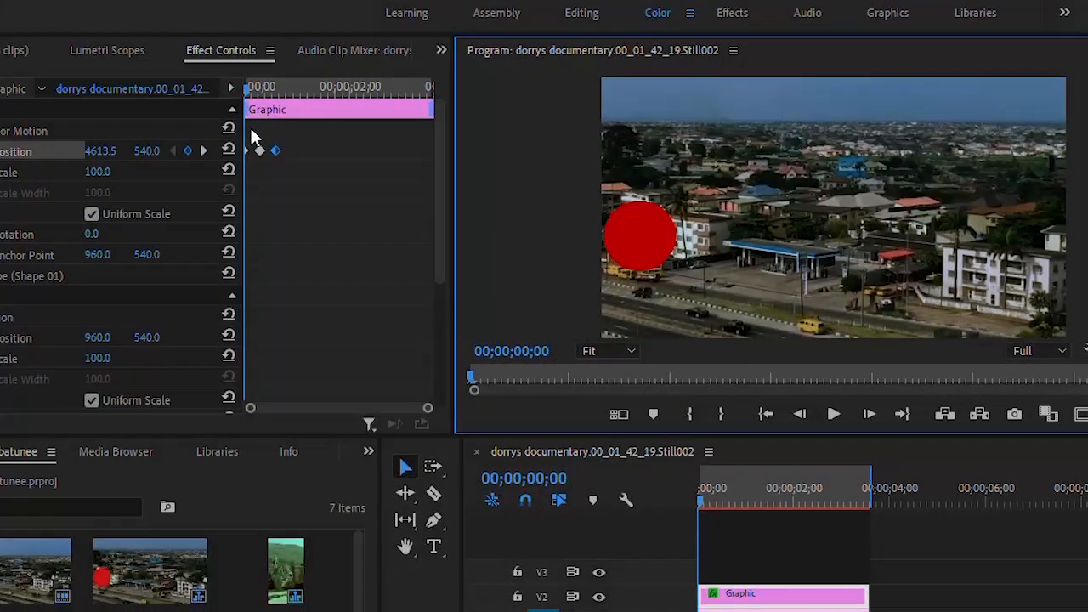
# Step: Copy the second and third Position keyframes and paste them at 00;00;00;26
pyautogui.click(259, 151)
pyautogui.moveTo(275, 160); pyautogui.dragTo(287, 167)
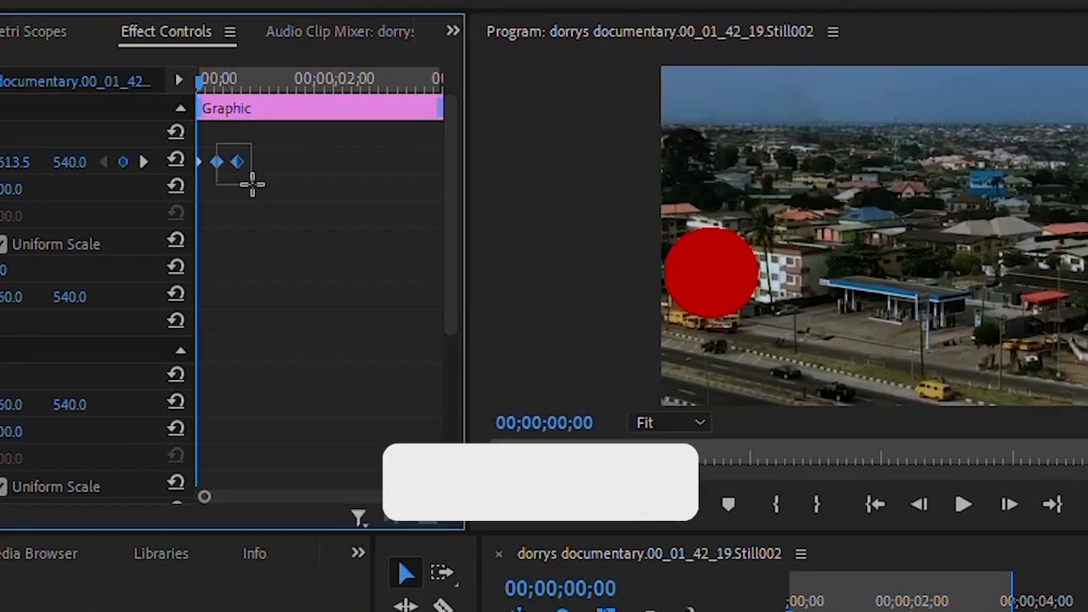
pyautogui.moveTo(214, 201); pyautogui.dragTo(216, 201)
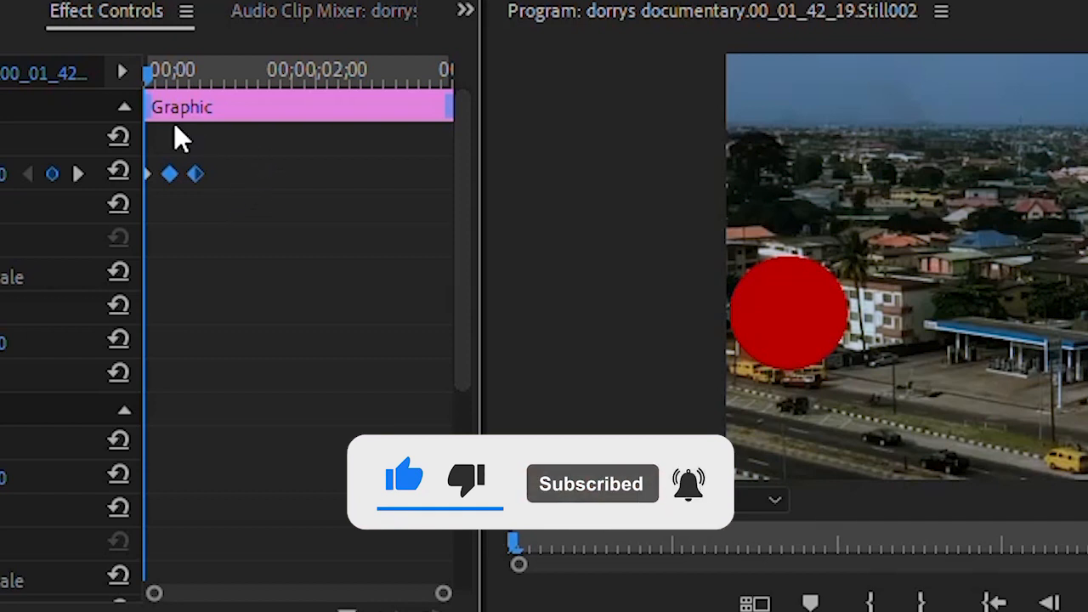
pyautogui.moveTo(156, 75); pyautogui.dragTo(222, 103)
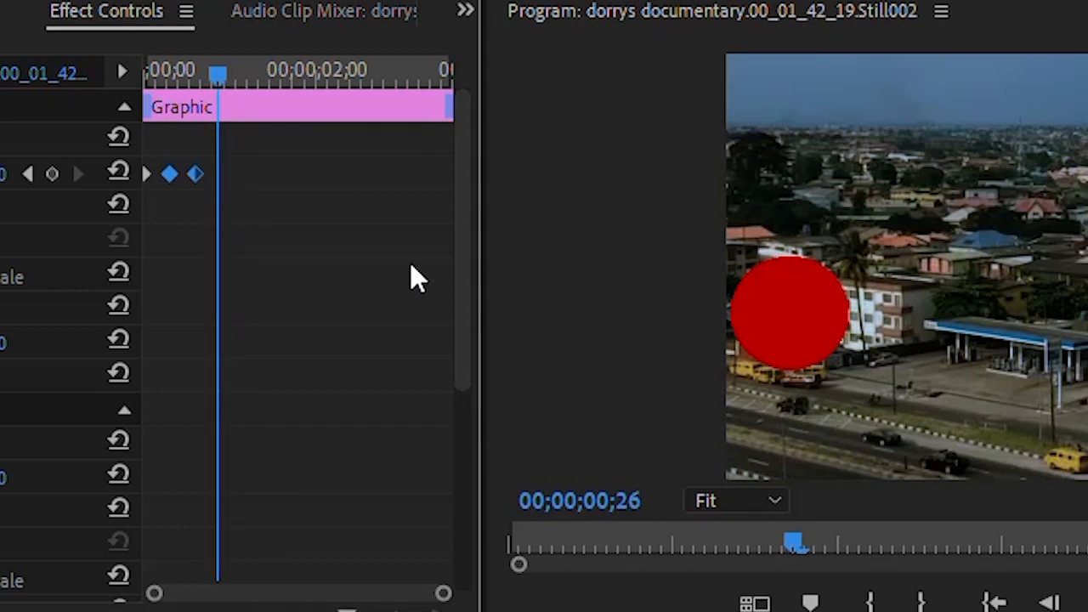
pyautogui.hotkey('ctrl', 'v')
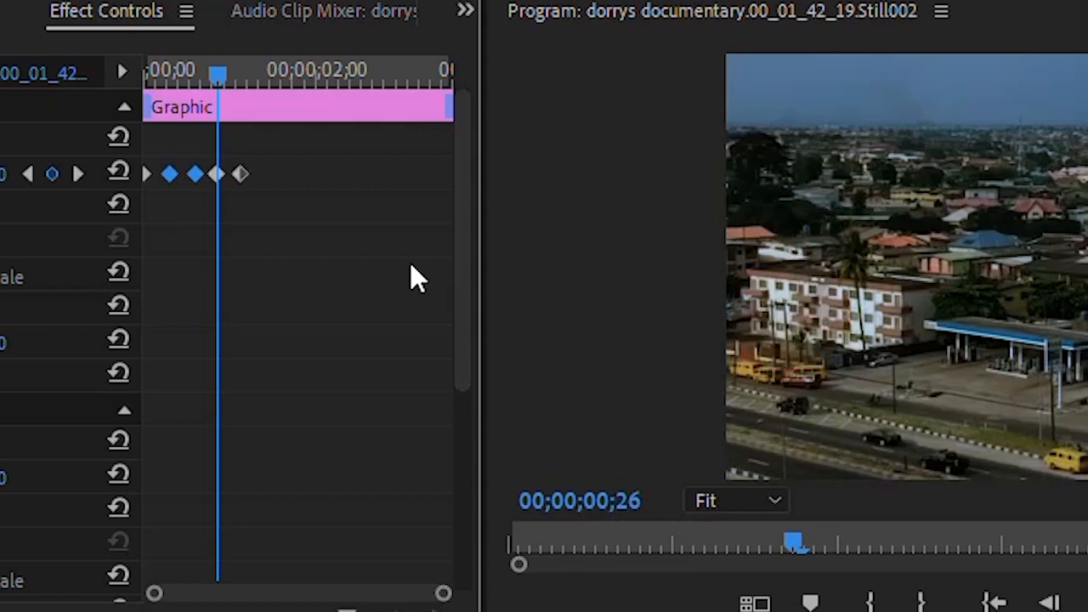
# Step: Paste the copied pair of Position keyframes at 00;00;01;13, 00;00;01;28, 00;00;02;13 and 00;00;03;00
pyautogui.moveTo(220, 79); pyautogui.dragTo(267, 90)
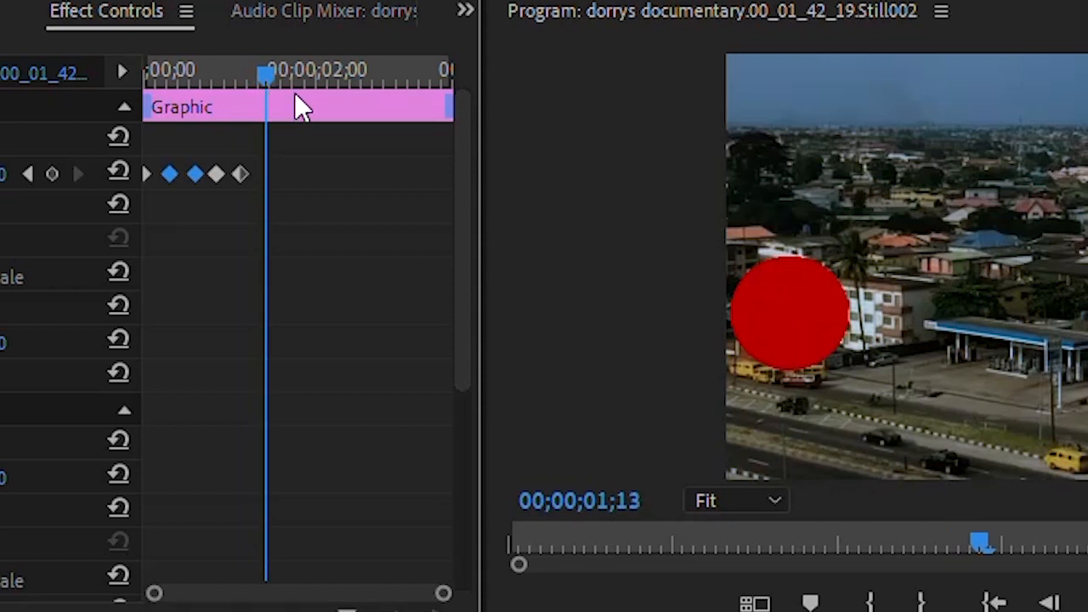
pyautogui.hotkey('ctrl', 'v')
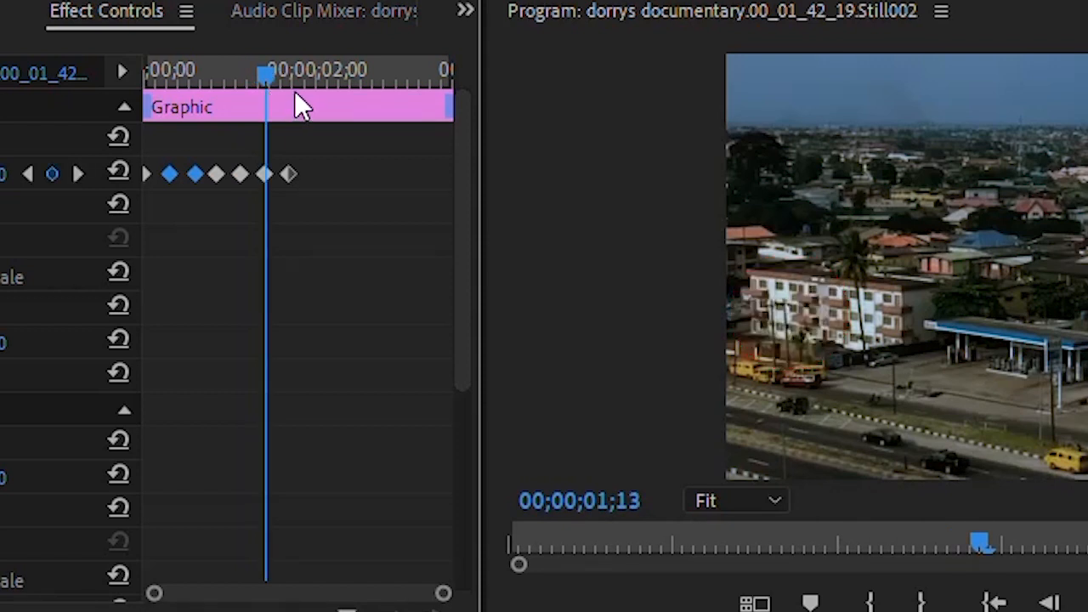
pyautogui.moveTo(274, 81); pyautogui.dragTo(314, 93)
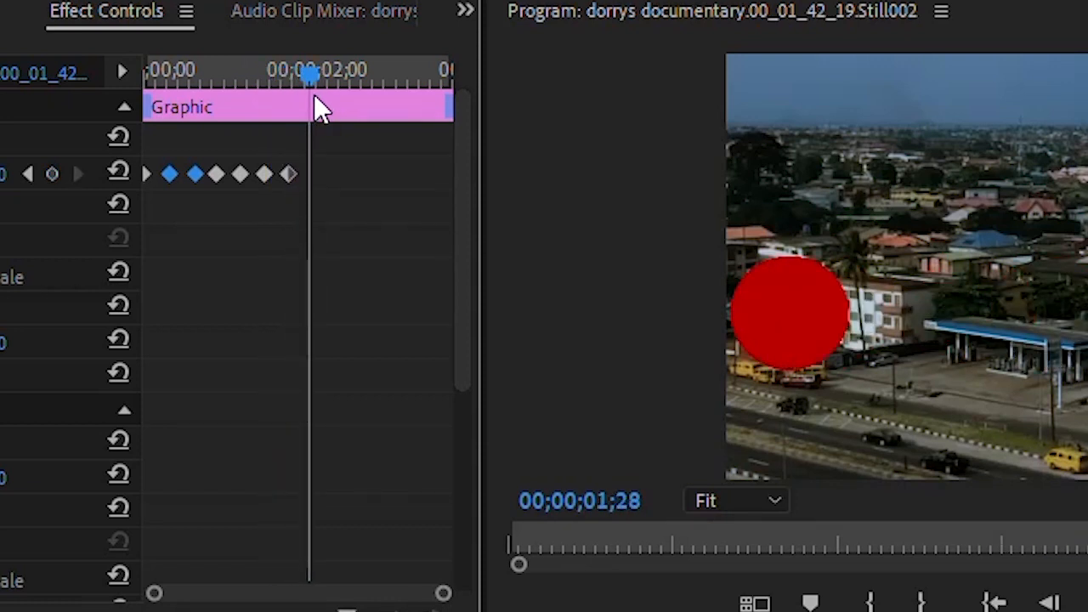
pyautogui.hotkey('ctrl', 'v')
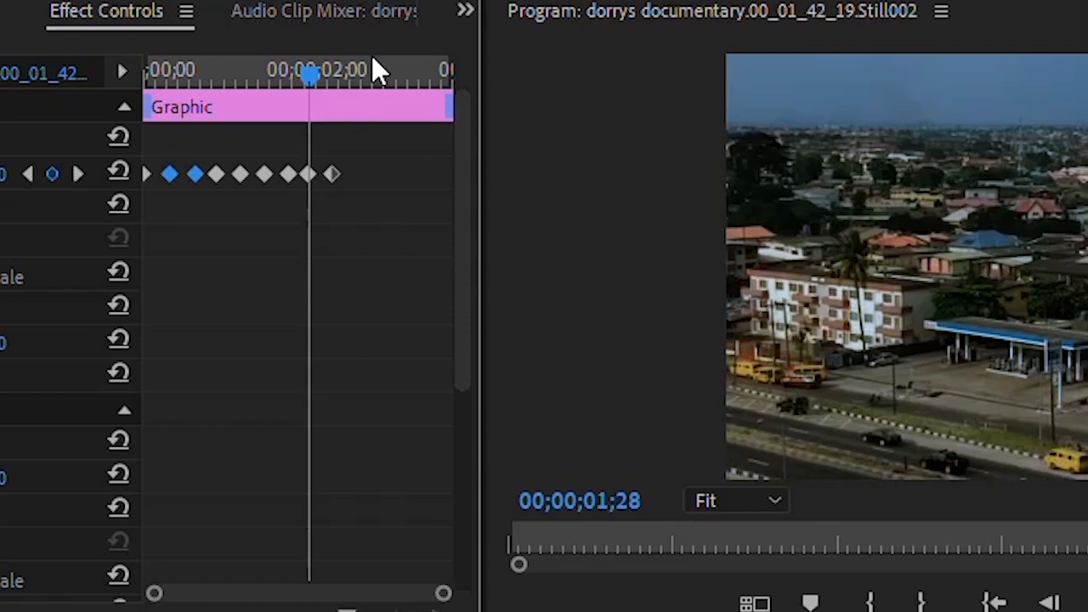
pyautogui.moveTo(311, 70); pyautogui.dragTo(356, 81)
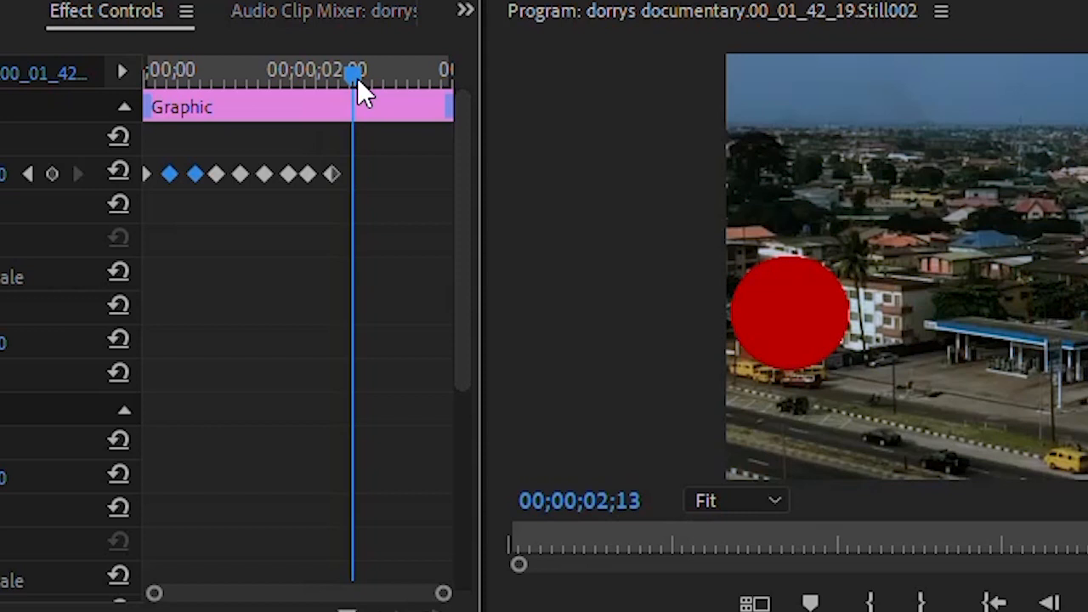
pyautogui.hotkey('ctrl', 'v')
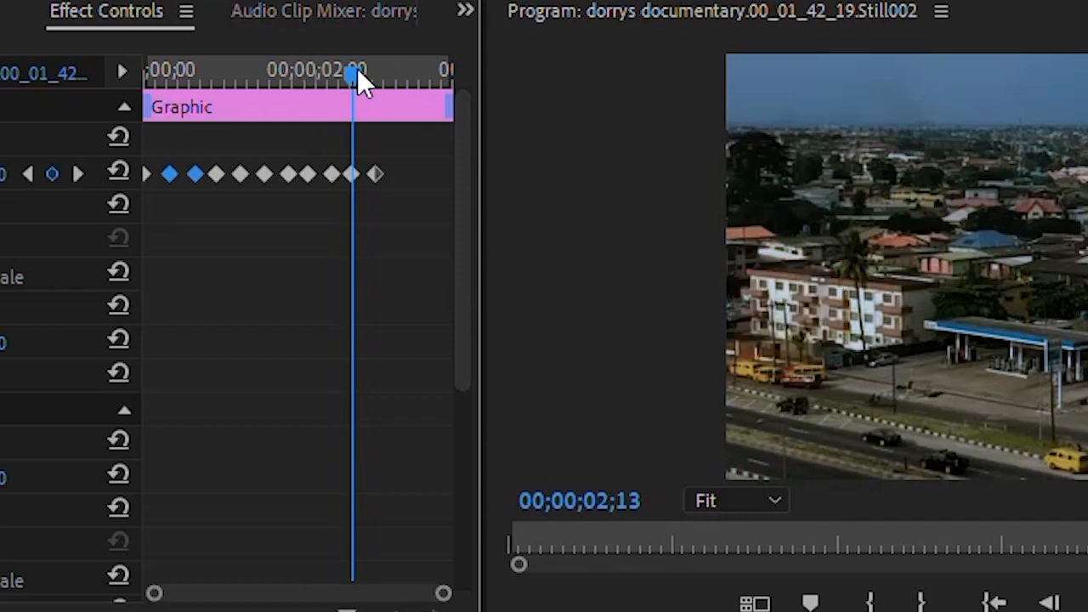
pyautogui.moveTo(358, 77); pyautogui.dragTo(402, 85)
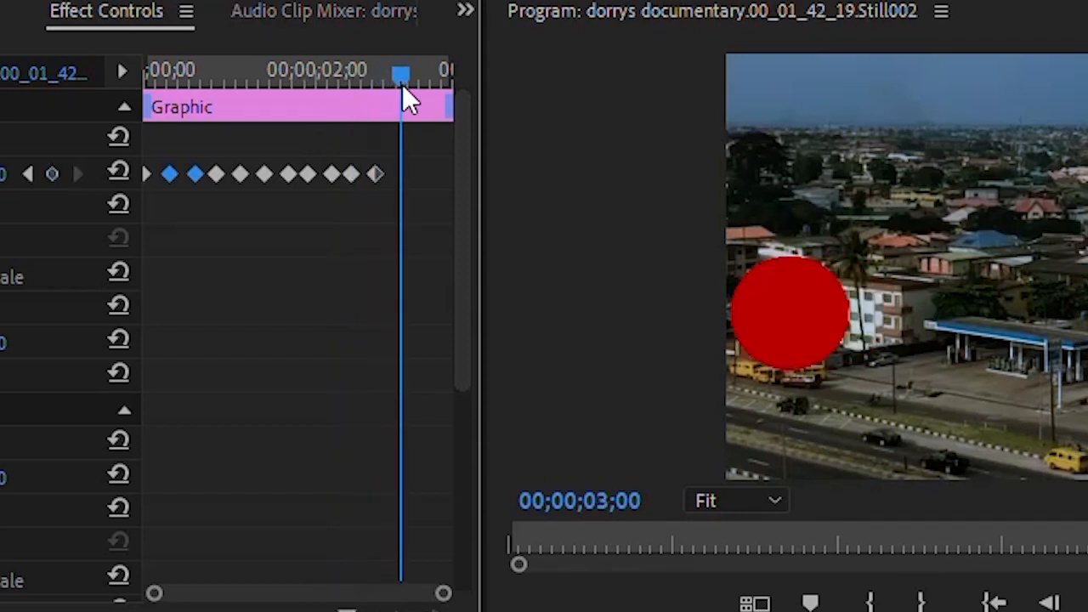
pyautogui.hotkey('ctrl', 'v')
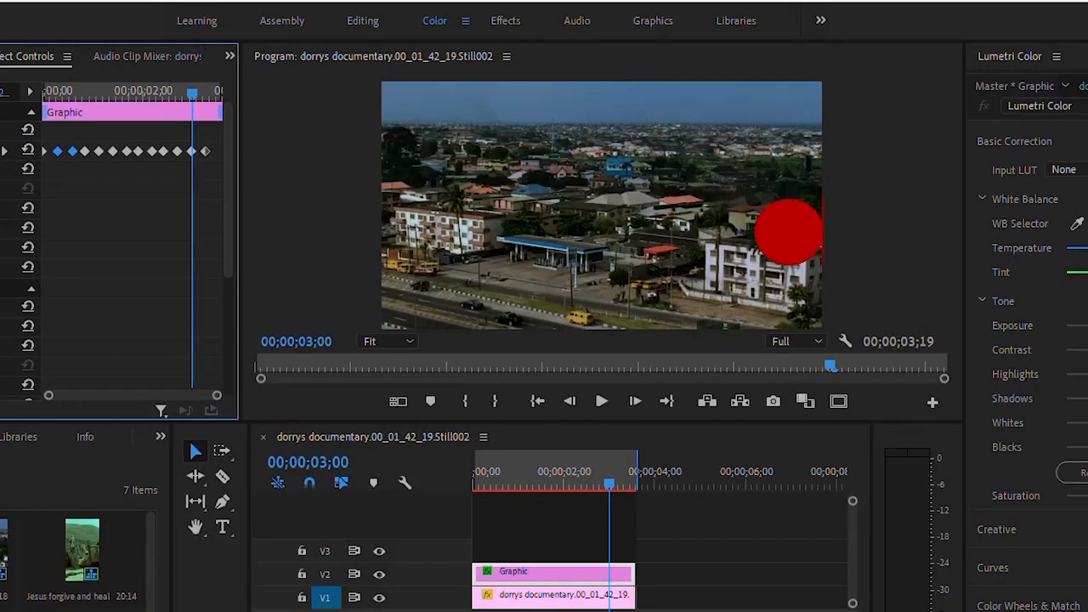
# Step: Render the sequence's preview and return the playhead to 00;00;00;00
pyautogui.press('Return')
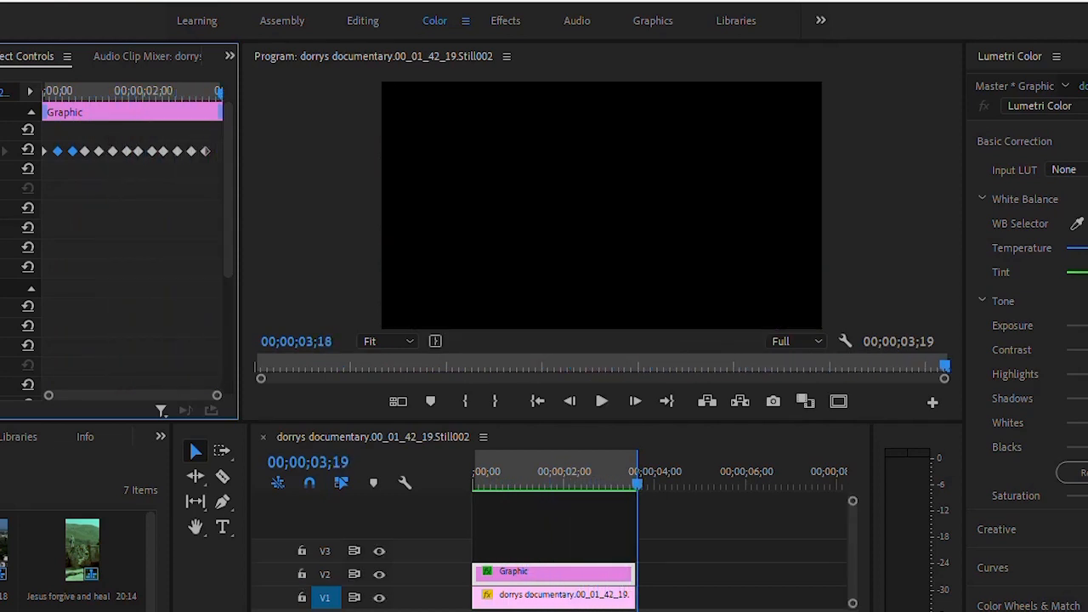
pyautogui.moveTo(637, 487); pyautogui.dragTo(448, 492)
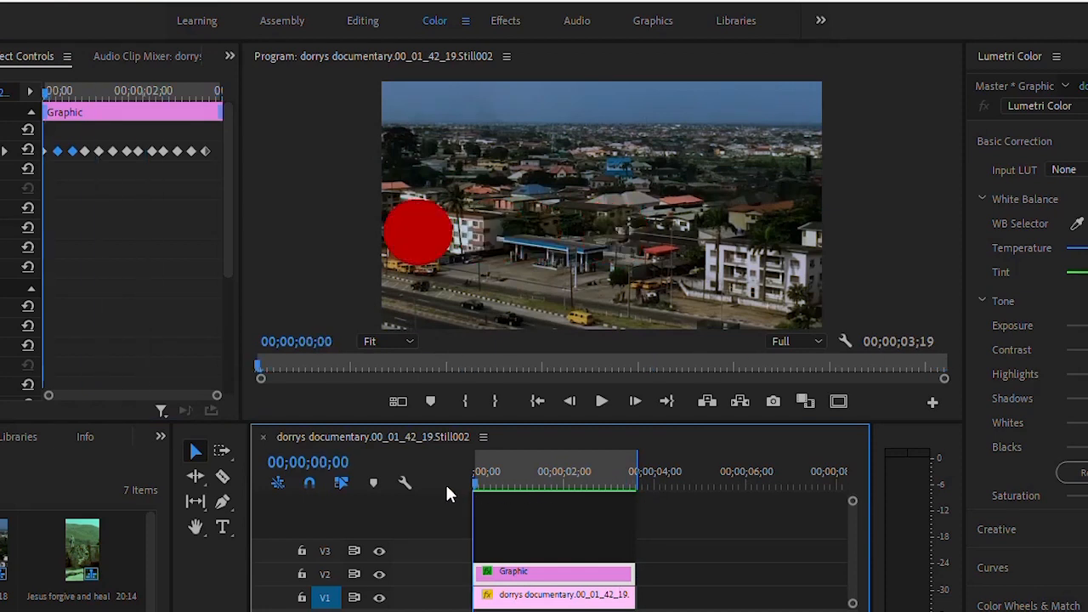
pyautogui.moveTo(472, 485); pyautogui.dragTo(470, 487)
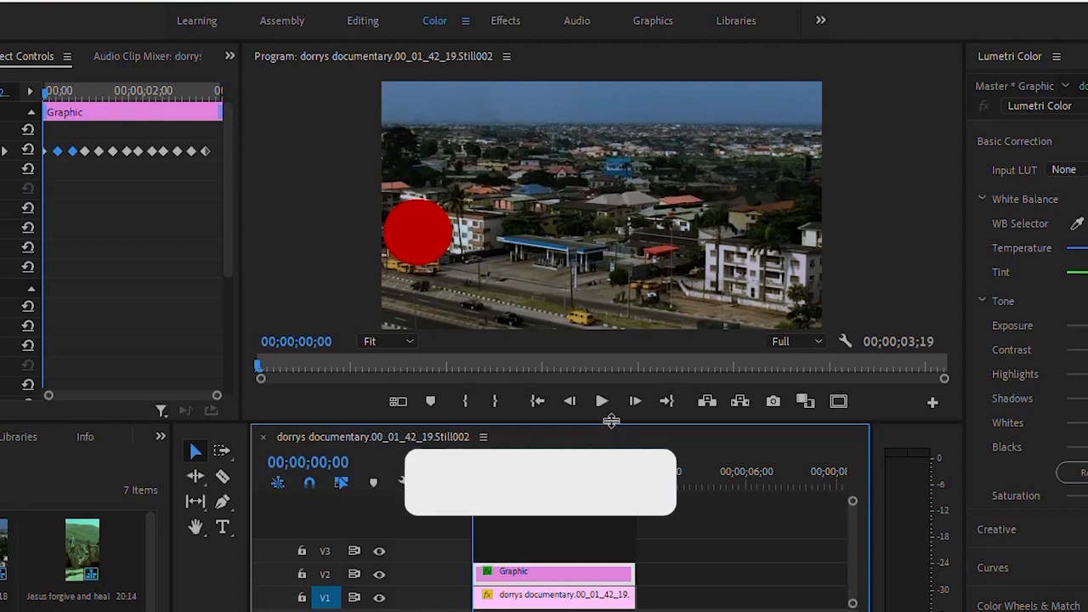
# Step: Play the sequence from its start twice to review the circle's repeated motion, and return the playhead to 00;00;00;00
pyautogui.click(603, 402)
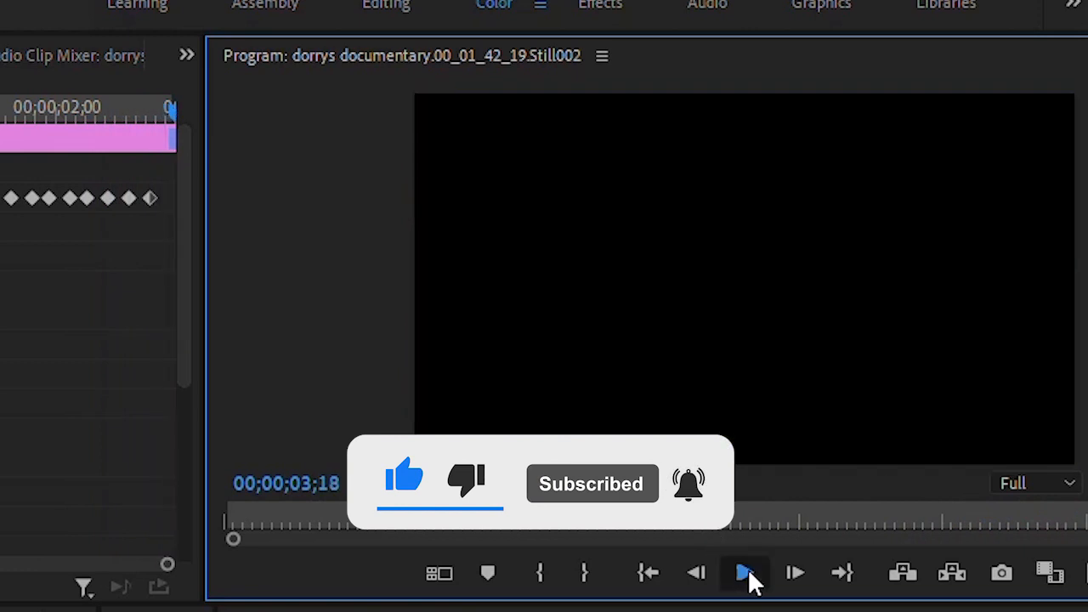
pyautogui.click(745, 574)
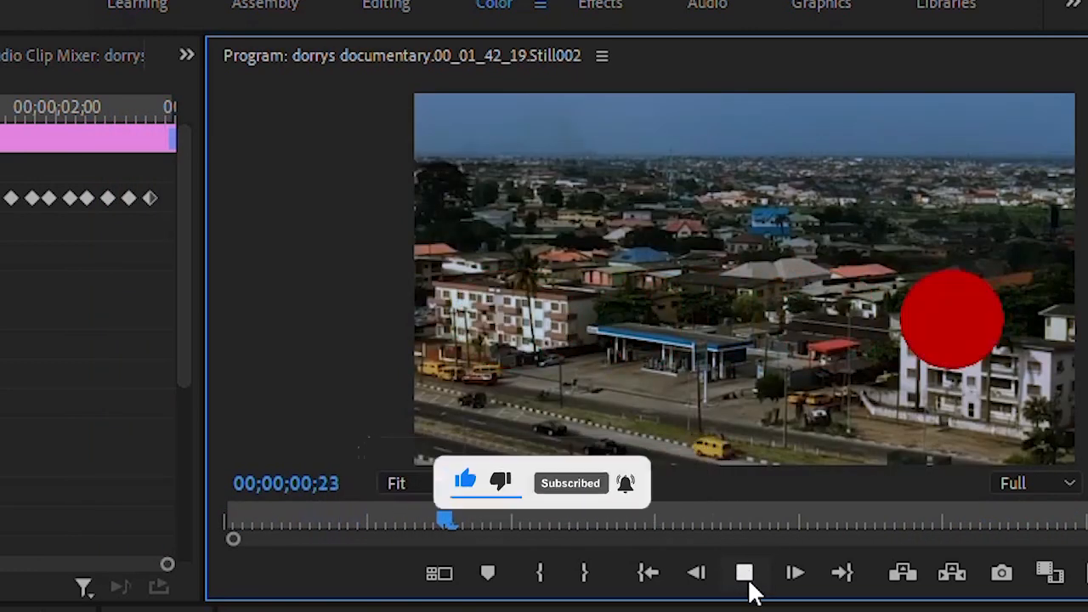
pyautogui.click(745, 574)
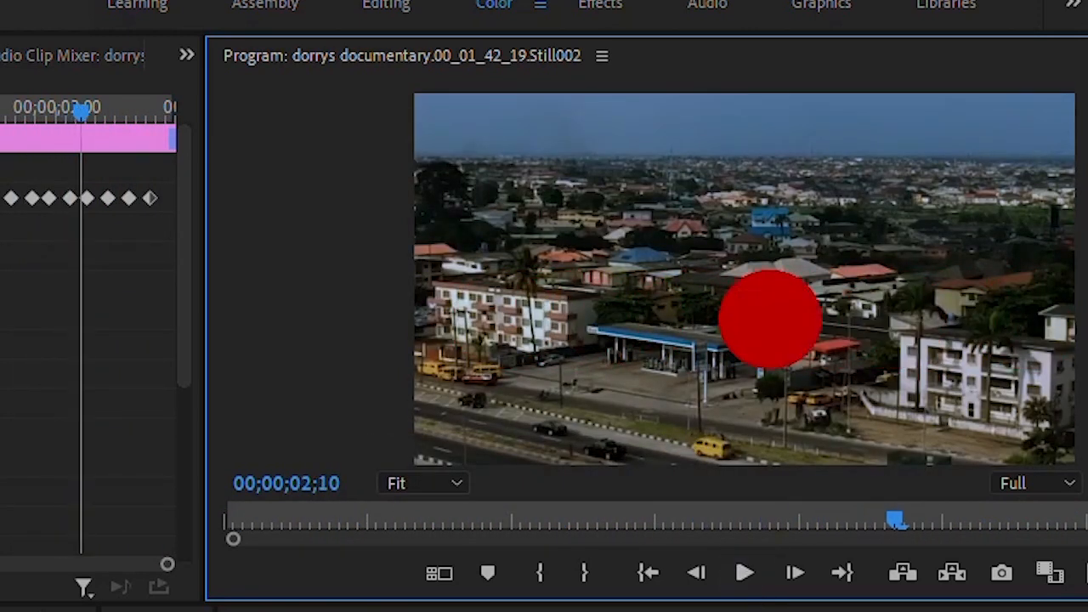
pyautogui.moveTo(545, 611); pyautogui.dragTo(408, 611)
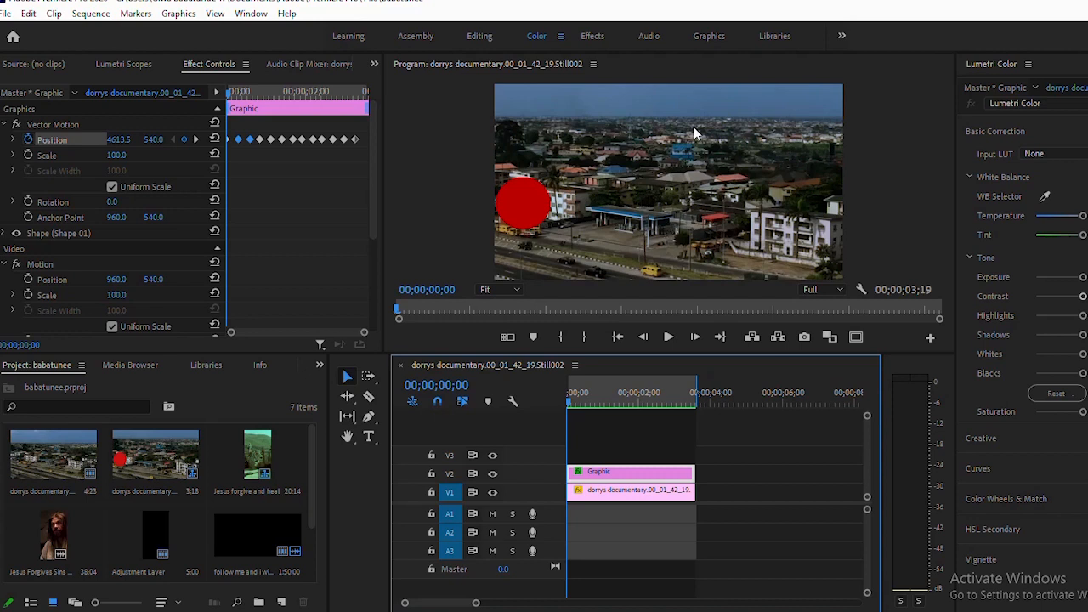
# Step: Reset the Scale of the still image clip on V1 to 100 and start its Scale animation with a keyframe at 00;00;00;00
pyautogui.click(683, 183)
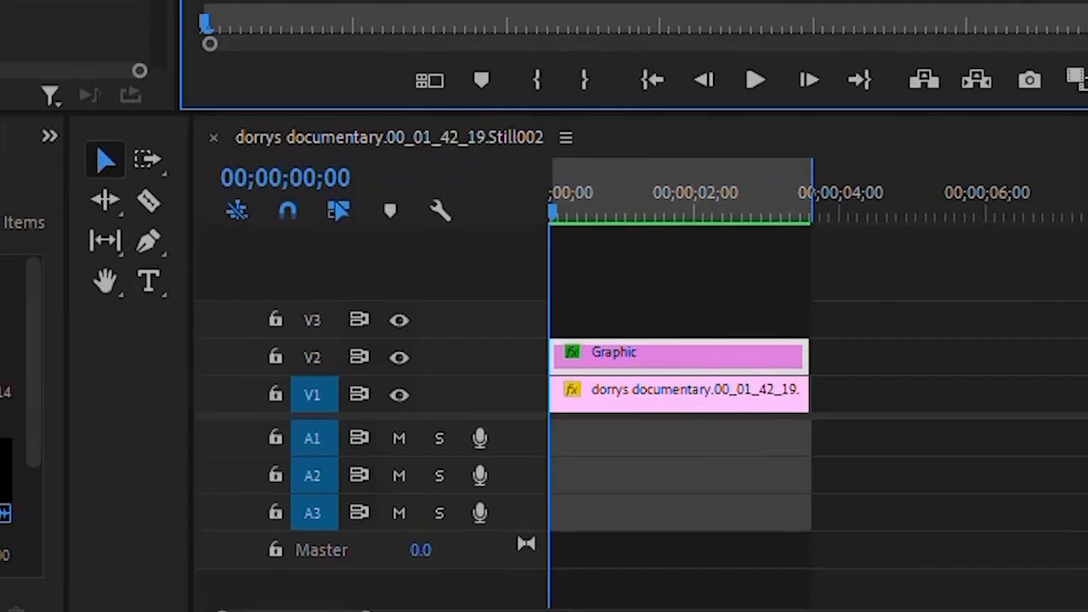
pyautogui.click(693, 359)
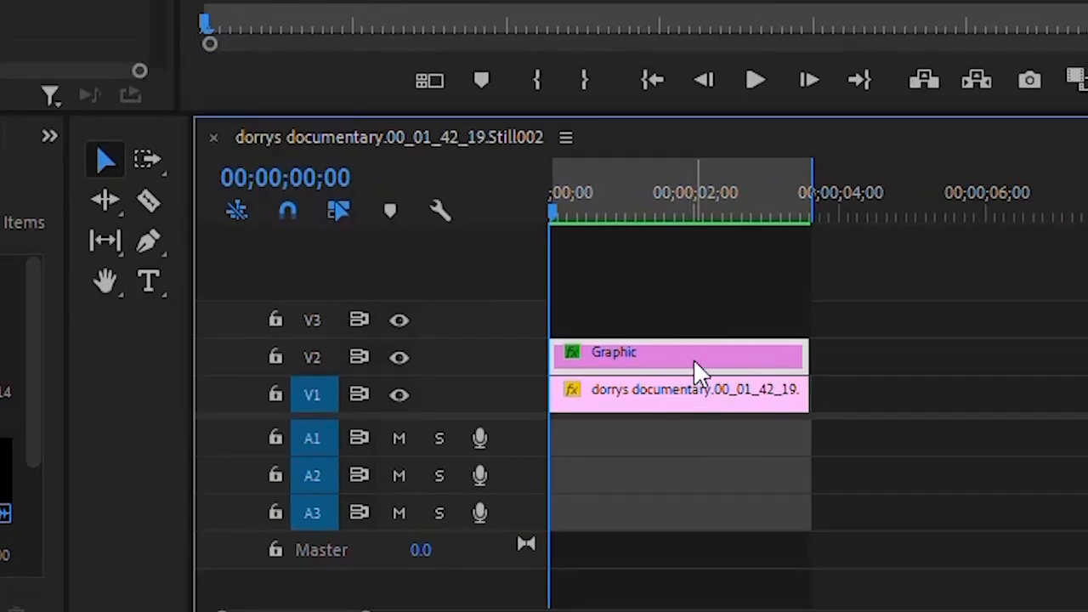
pyautogui.click(713, 403)
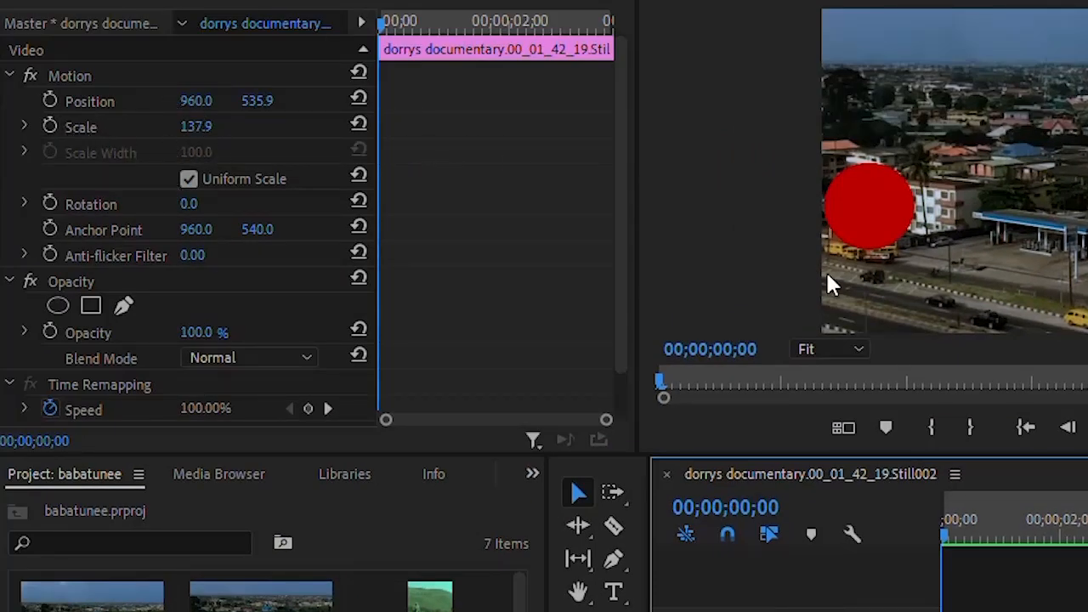
pyautogui.click(359, 125)
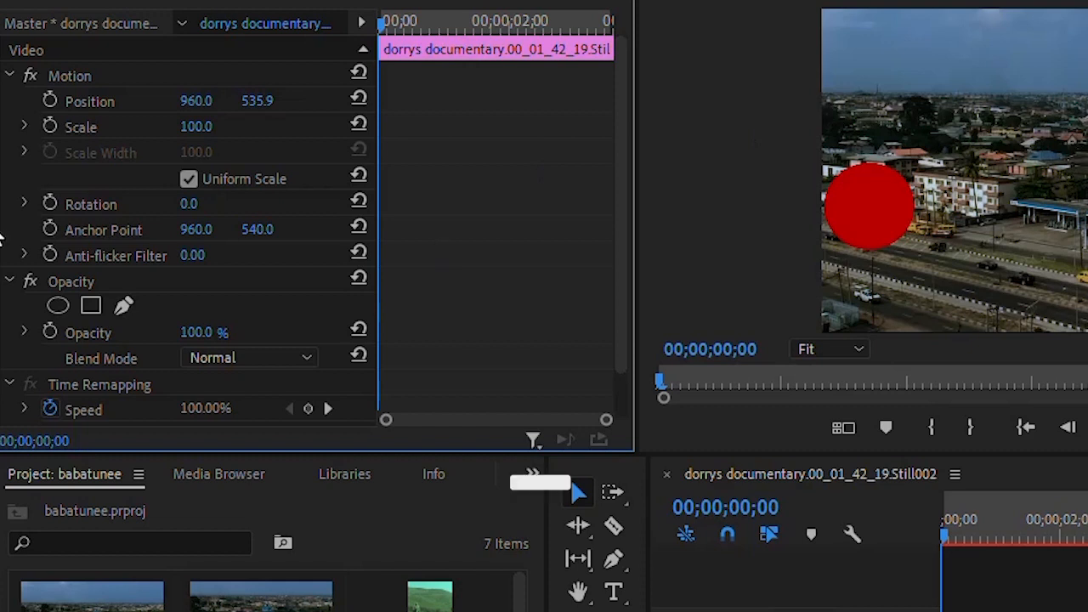
pyautogui.click(51, 126)
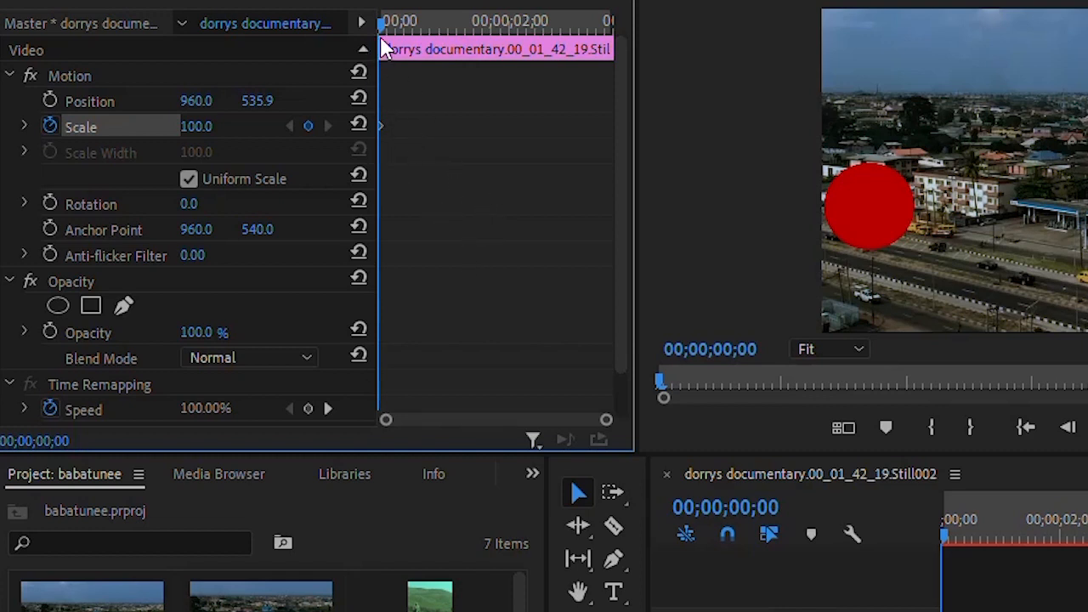
# Step: Set the V1 still image's Scale to 150 at 00;00;03;17 as a second keyframe, and render the sequence's preview
pyautogui.moveTo(945, 537); pyautogui.dragTo(1087, 538)
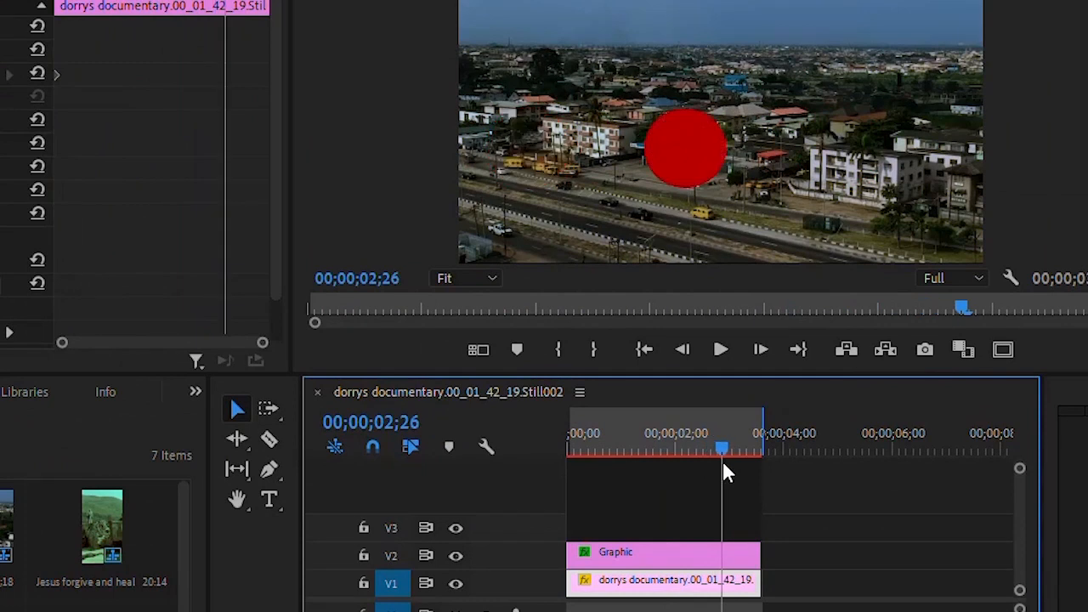
pyautogui.moveTo(723, 464); pyautogui.dragTo(762, 471)
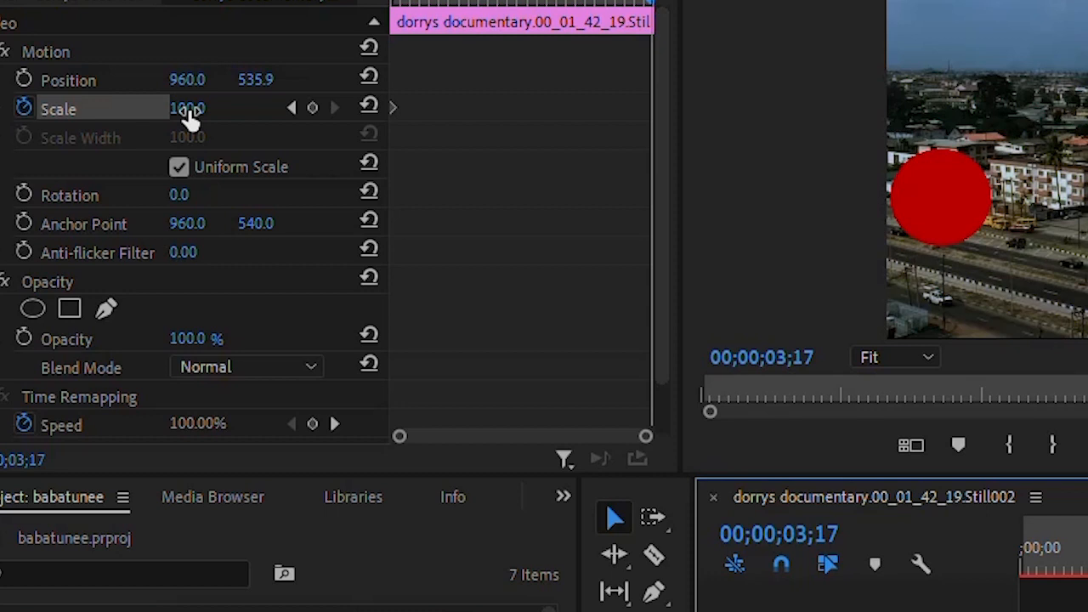
pyautogui.click(191, 113)
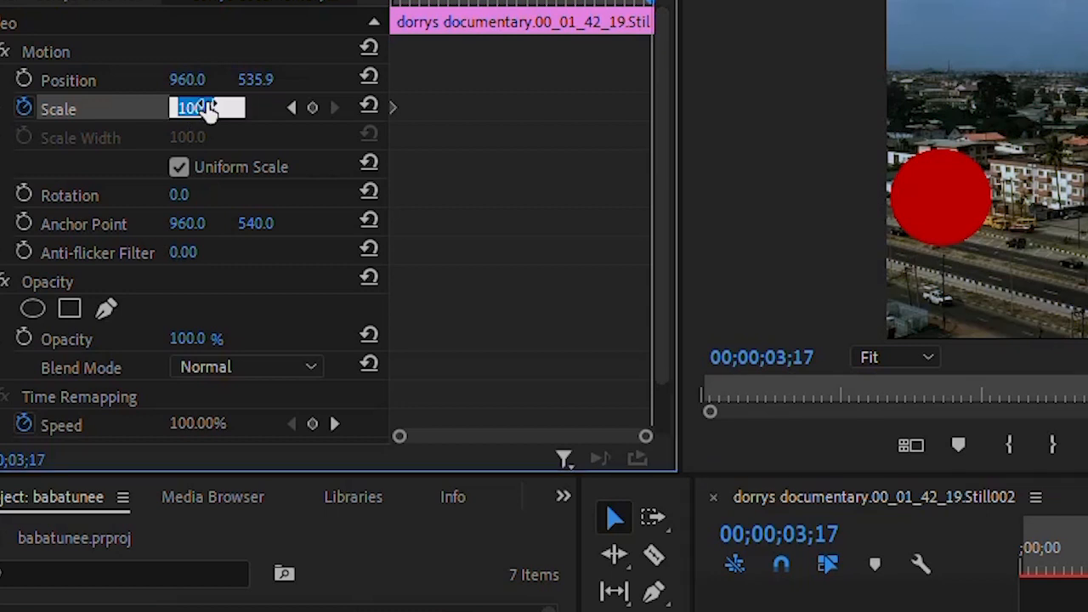
pyautogui.write('150')
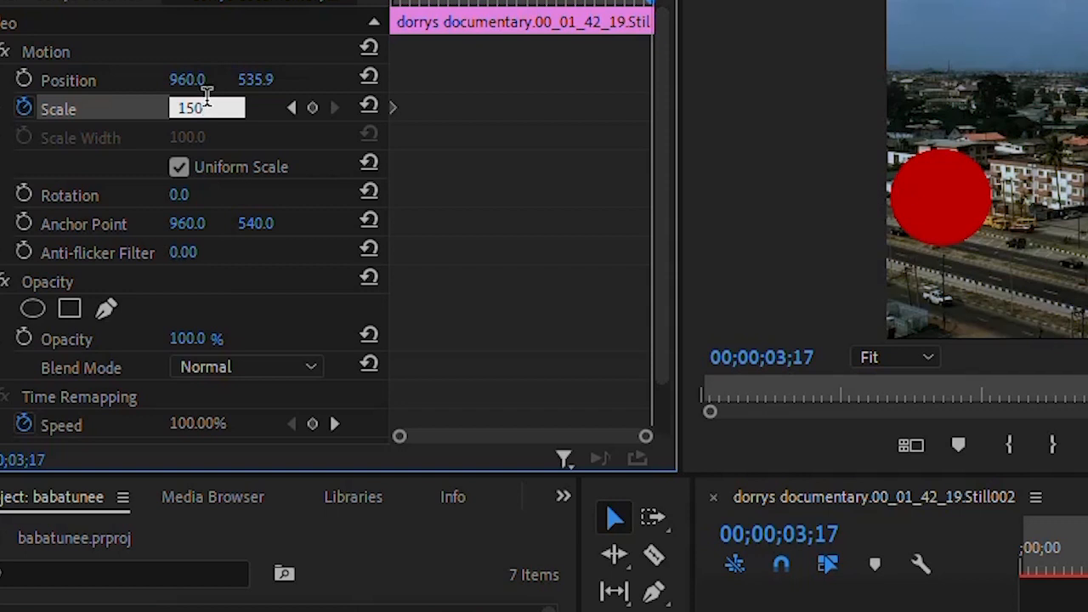
pyautogui.press('Return')
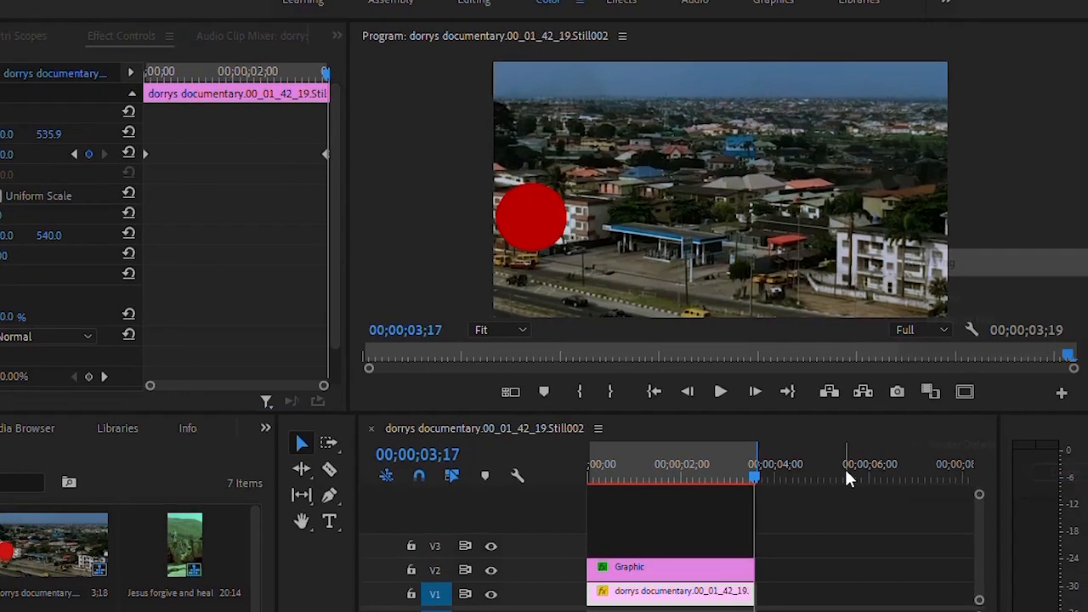
pyautogui.press('Return')
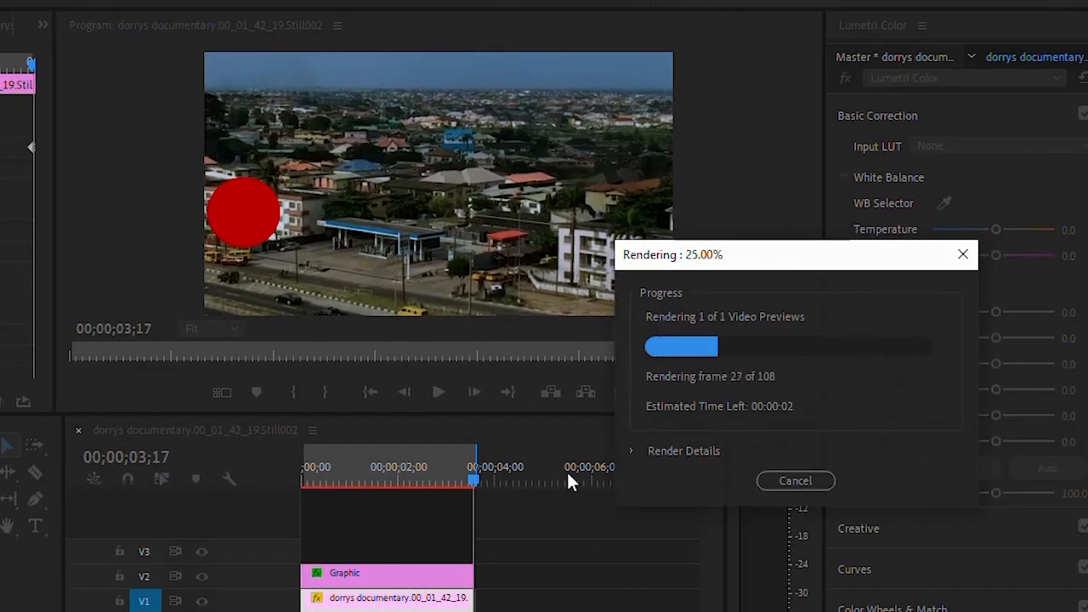